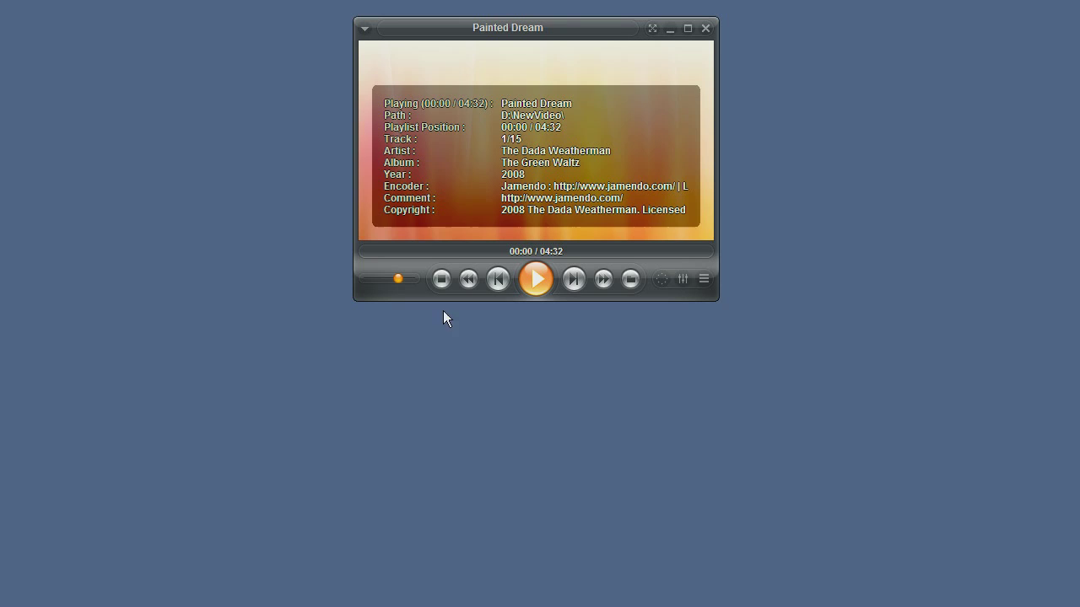
Mark the start of the ringtone section in the Painted Dream track and move the playback position to 01:35 for its end
click(426, 249)
key(bracketleft)
click(486, 251)
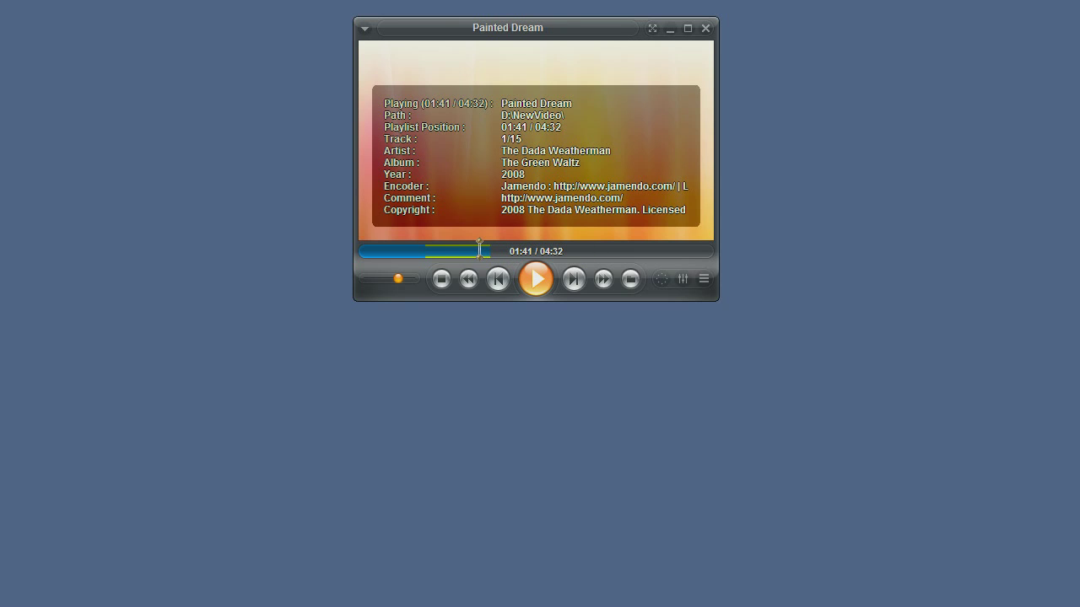
click(482, 251)
Open the ringtone creator for the marked section, move its window clear of the player and check the output file path
key(ctrl+r)
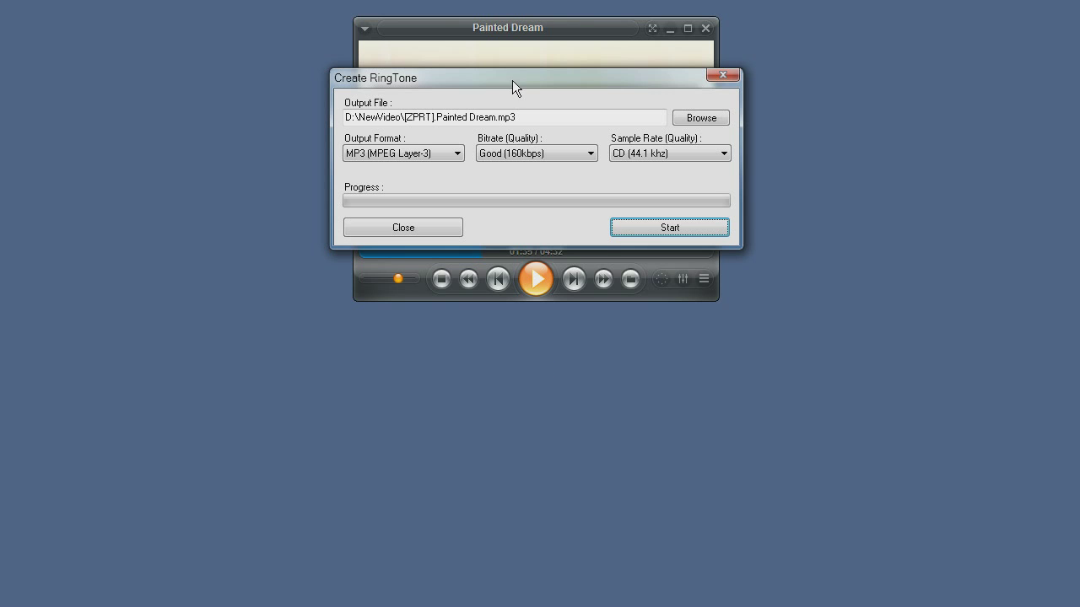
drag(512, 80, 518, 329)
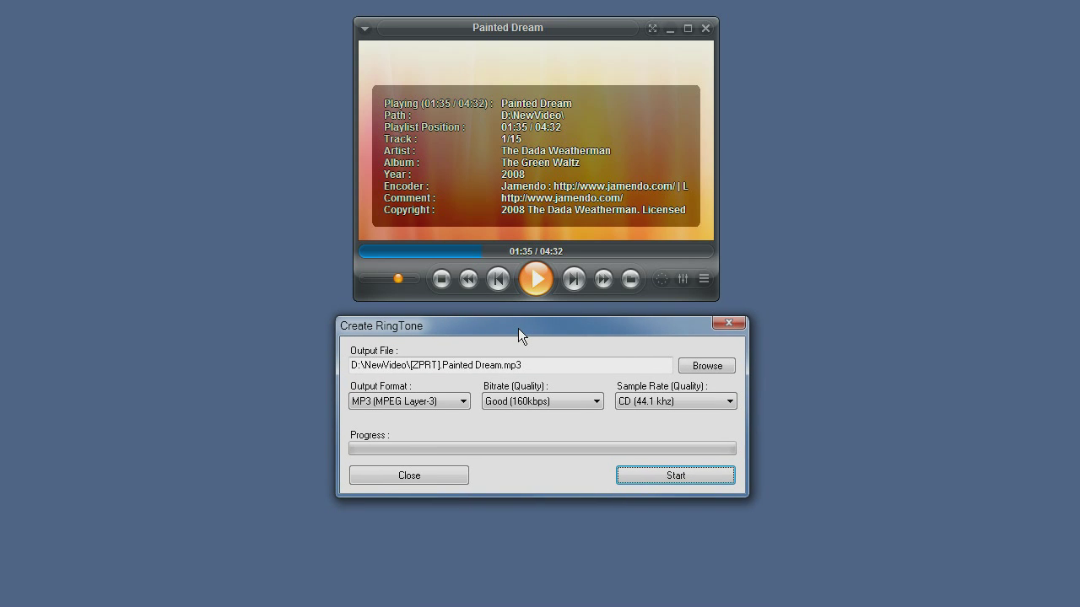
click(544, 365)
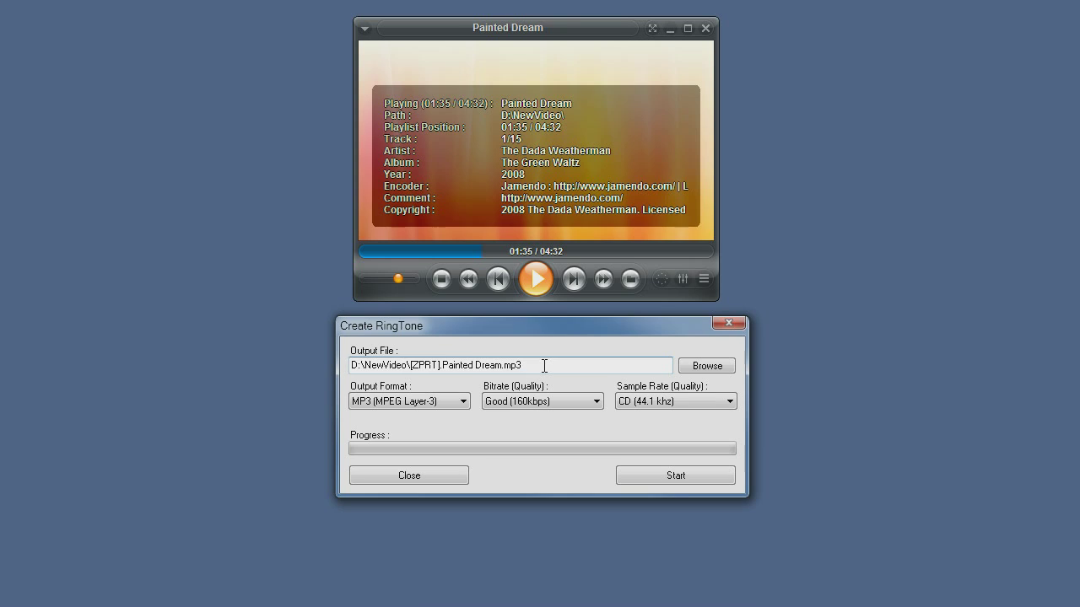
key(Left)
key(Left)
key(Left)
Create the ringtone as MP3 with Good (160kbps) bitrate and CD (44.1 khz) sample rate, and close the ringtone creator
click(464, 401)
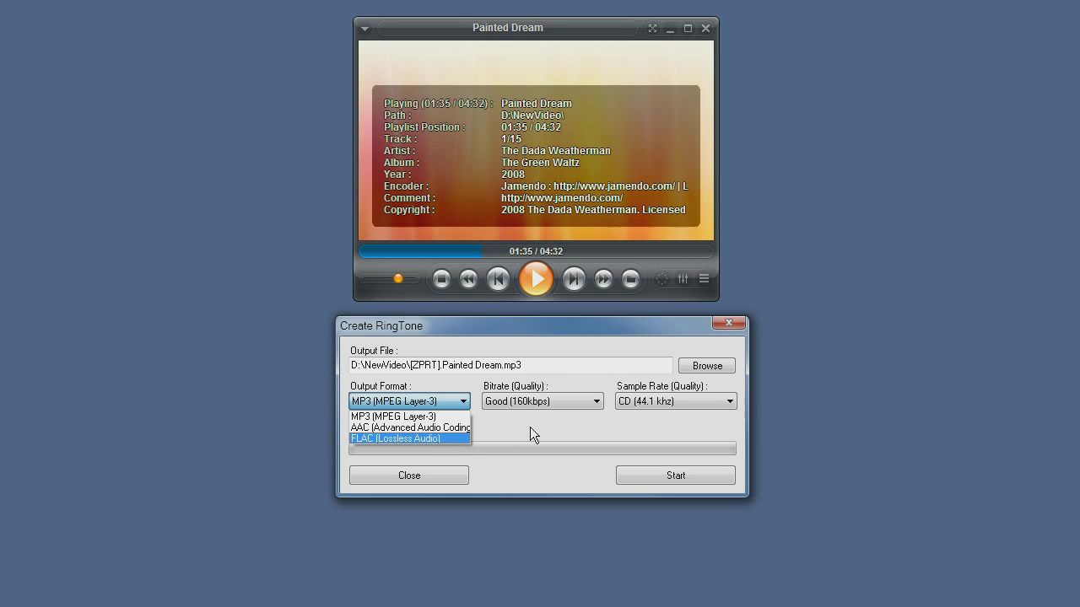
click(552, 421)
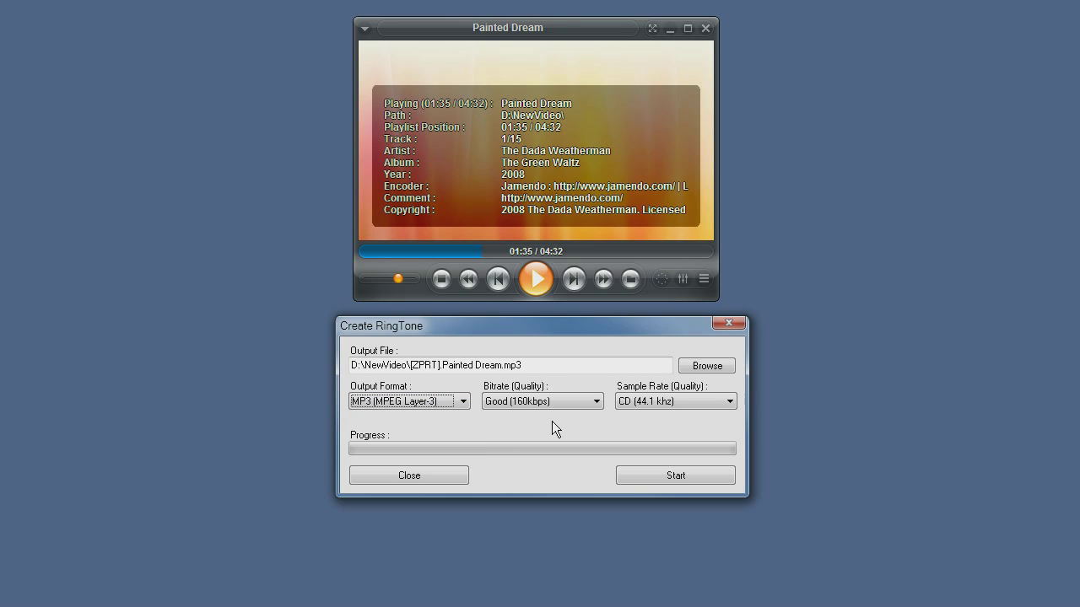
click(596, 404)
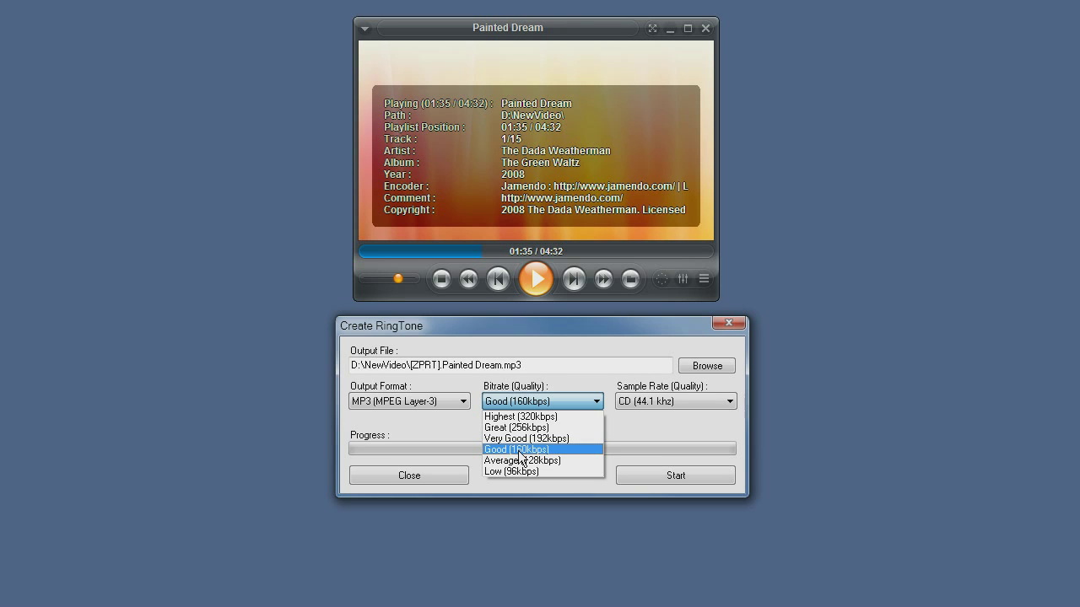
click(649, 416)
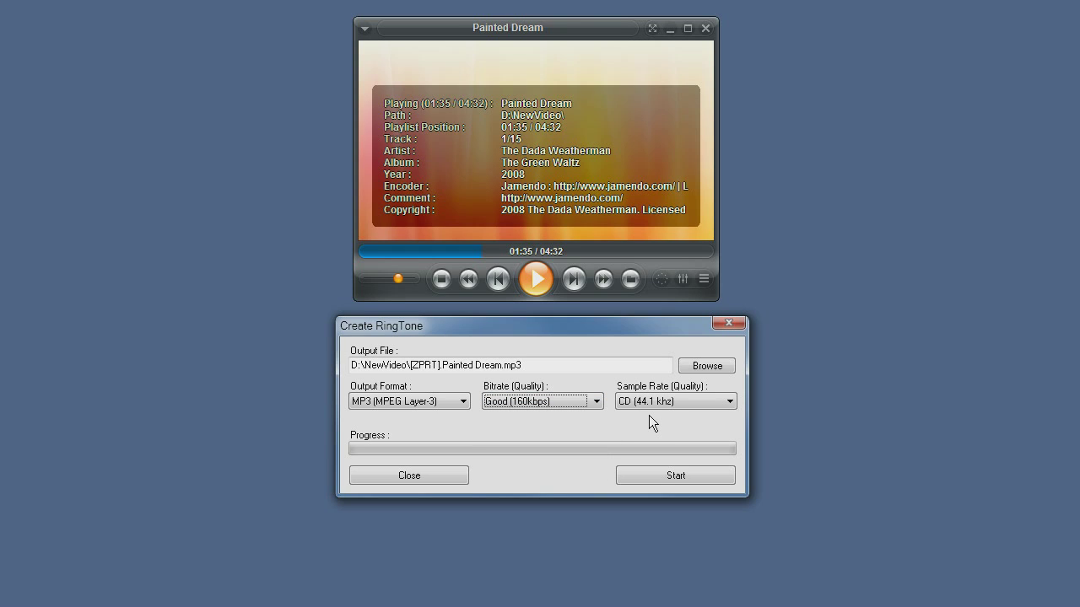
click(729, 404)
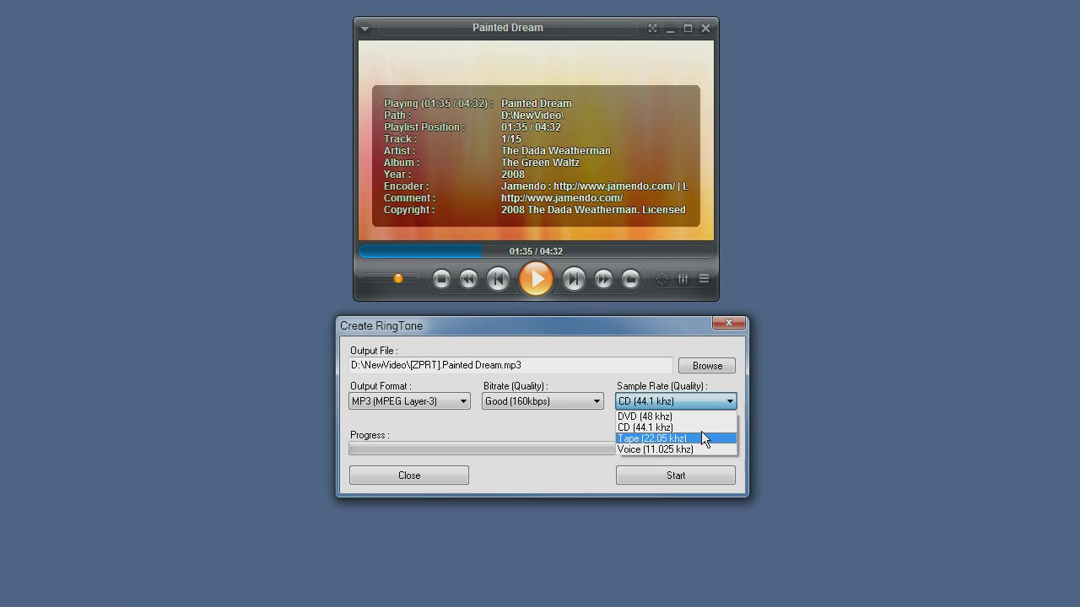
click(535, 422)
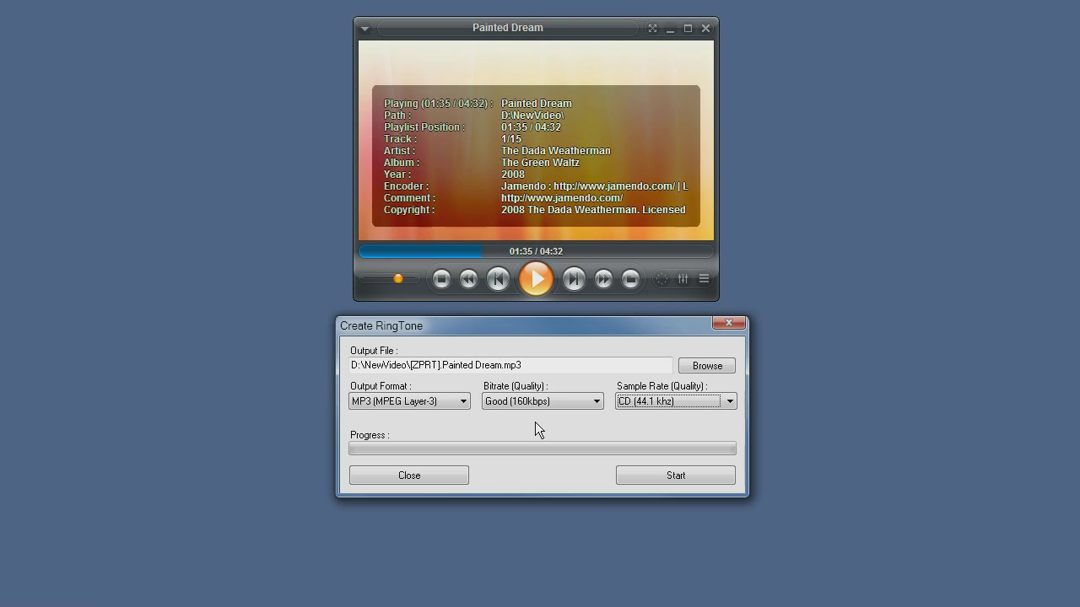
click(665, 473)
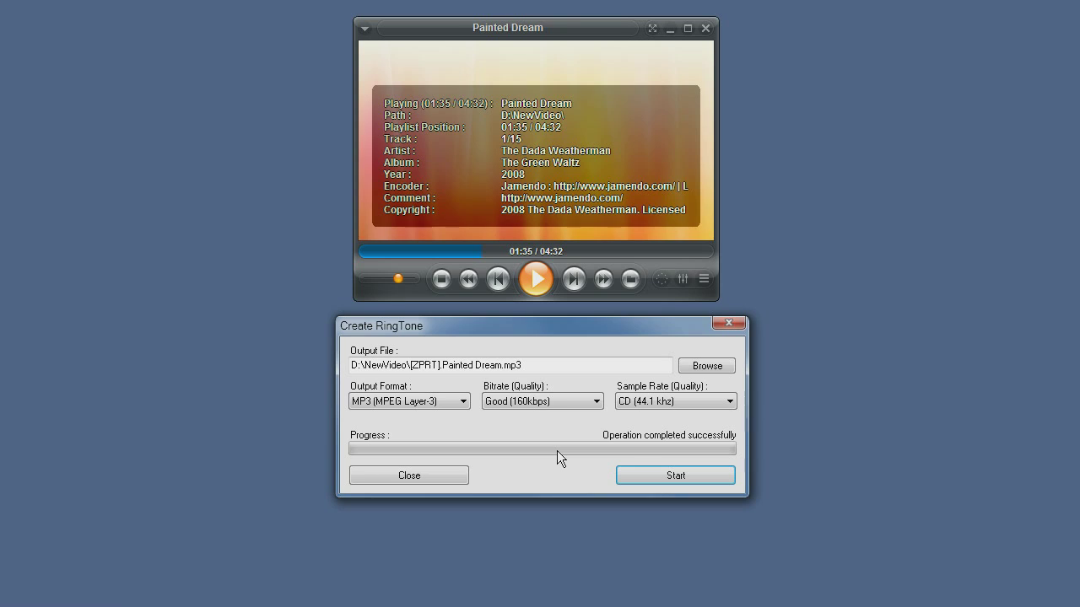
key(Escape)
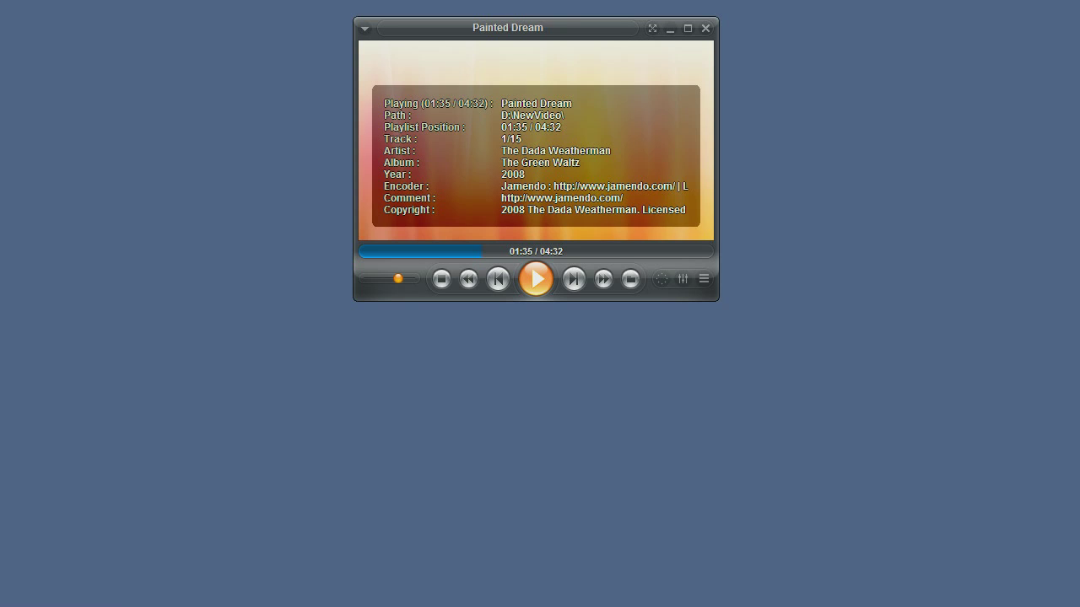
Switch the player to its compact view and seek to 00:32 and 01:31 for a new ringtone section
click(365, 28)
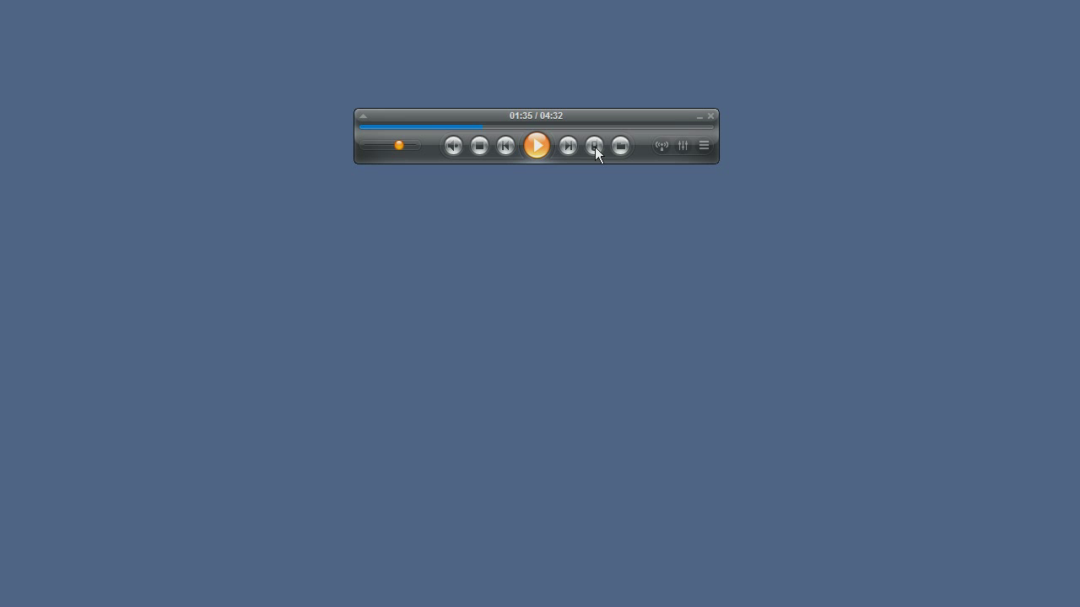
click(402, 126)
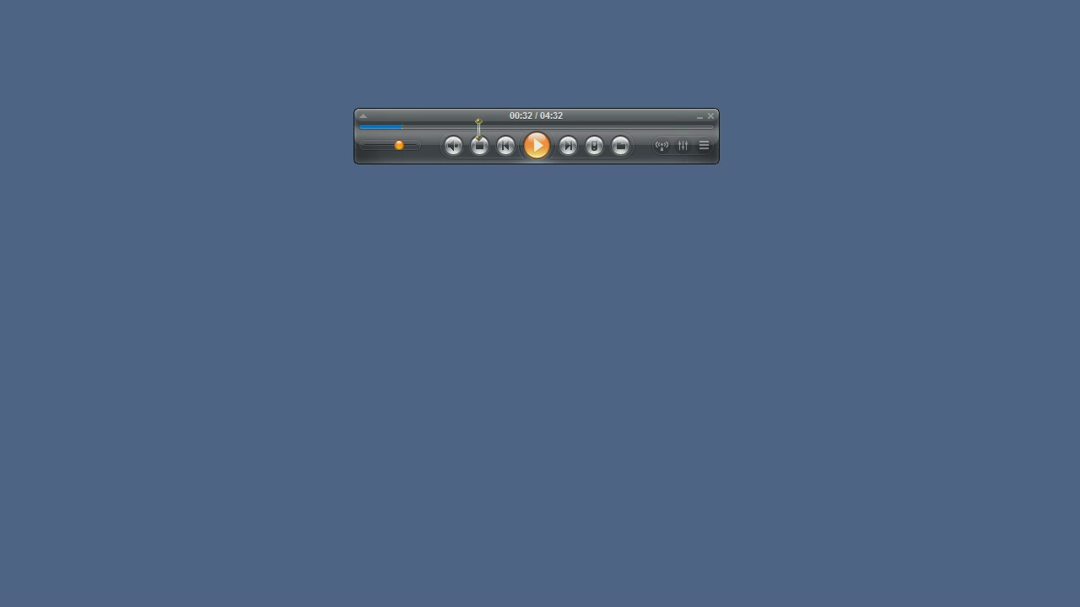
click(478, 125)
Start creating a second ringtone in AAC (Advanced Audio Coding) format with Average (128kbps) bitrate and CD (44.1 khz) sample rate
click(590, 148)
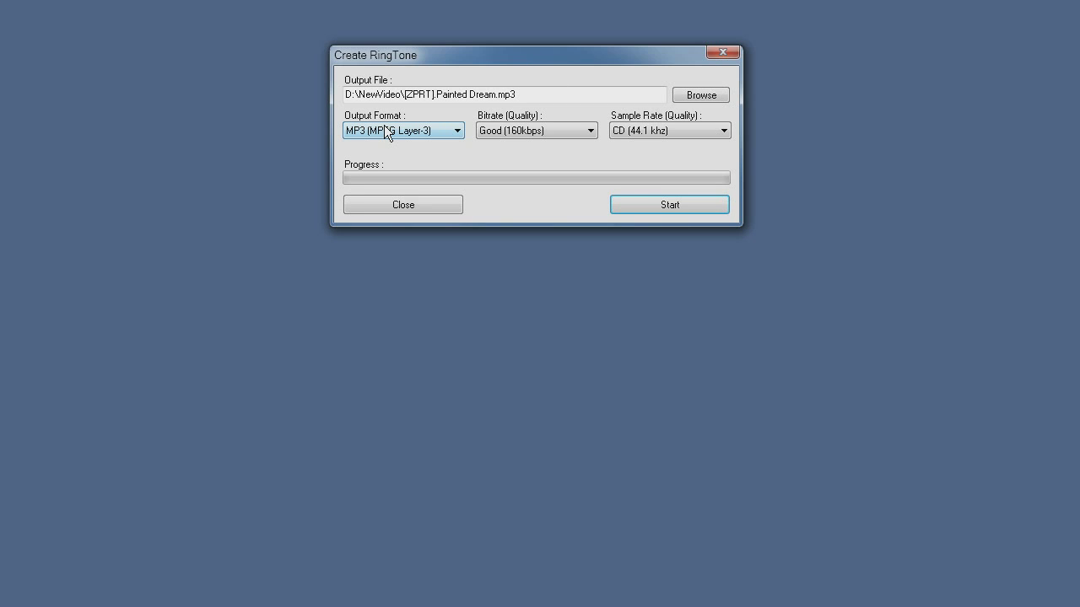
drag(462, 64, 448, 217)
click(420, 279)
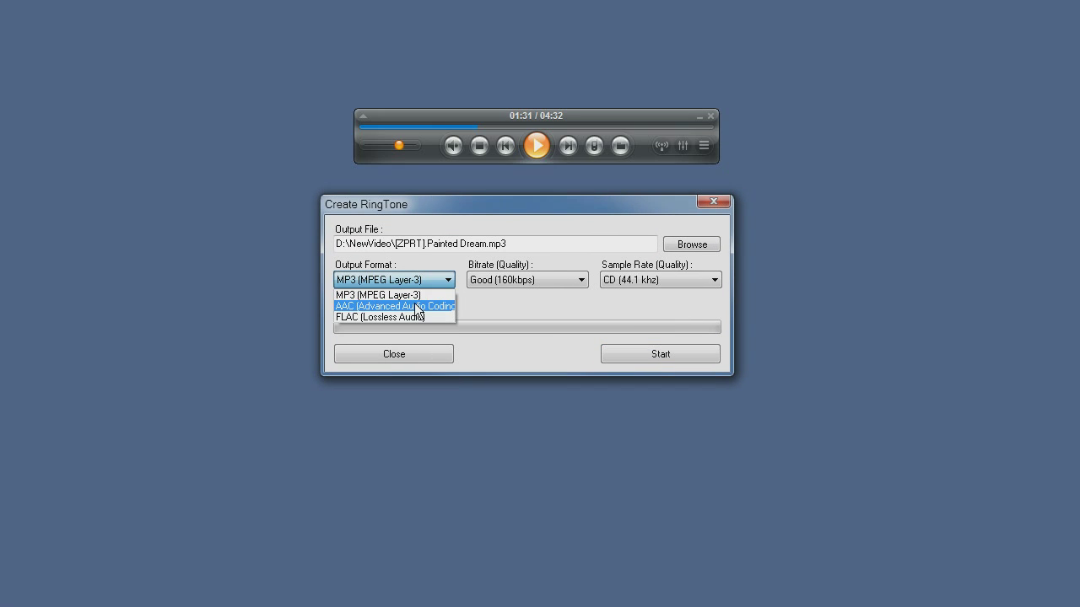
click(416, 307)
click(500, 279)
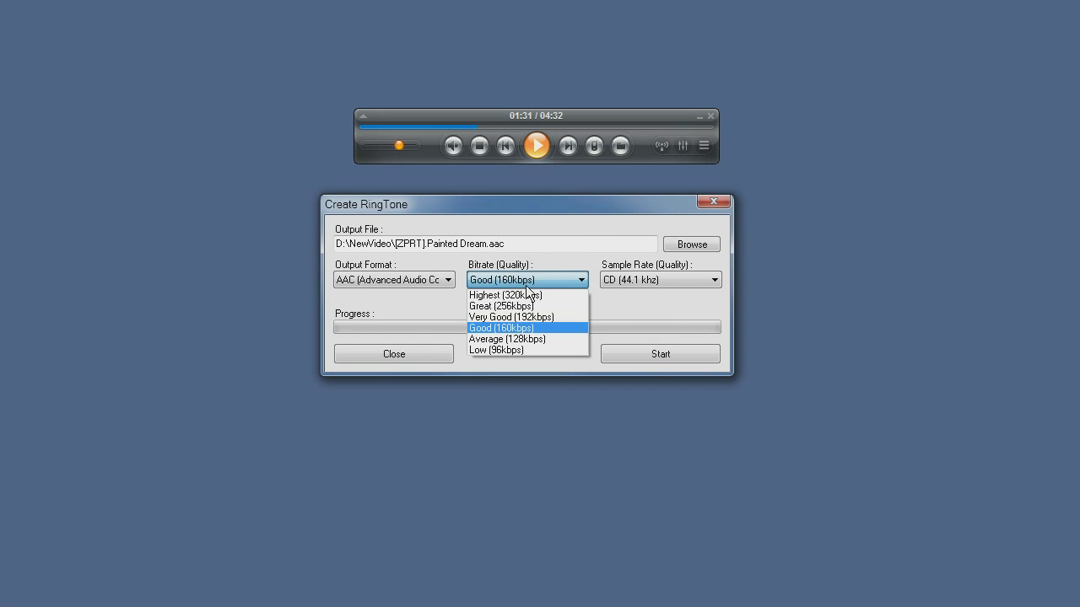
click(521, 339)
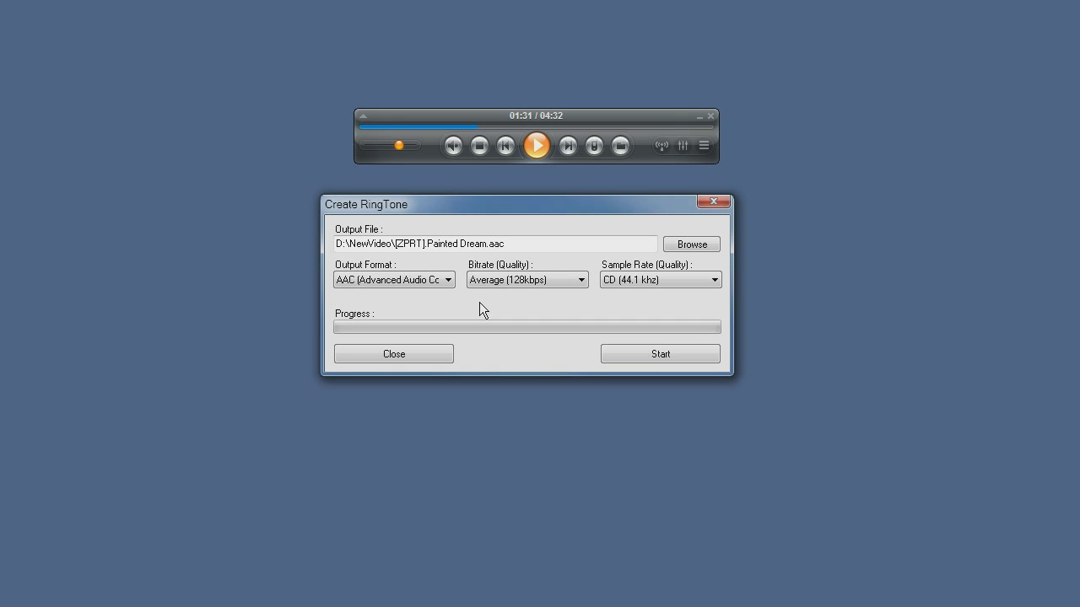
click(547, 279)
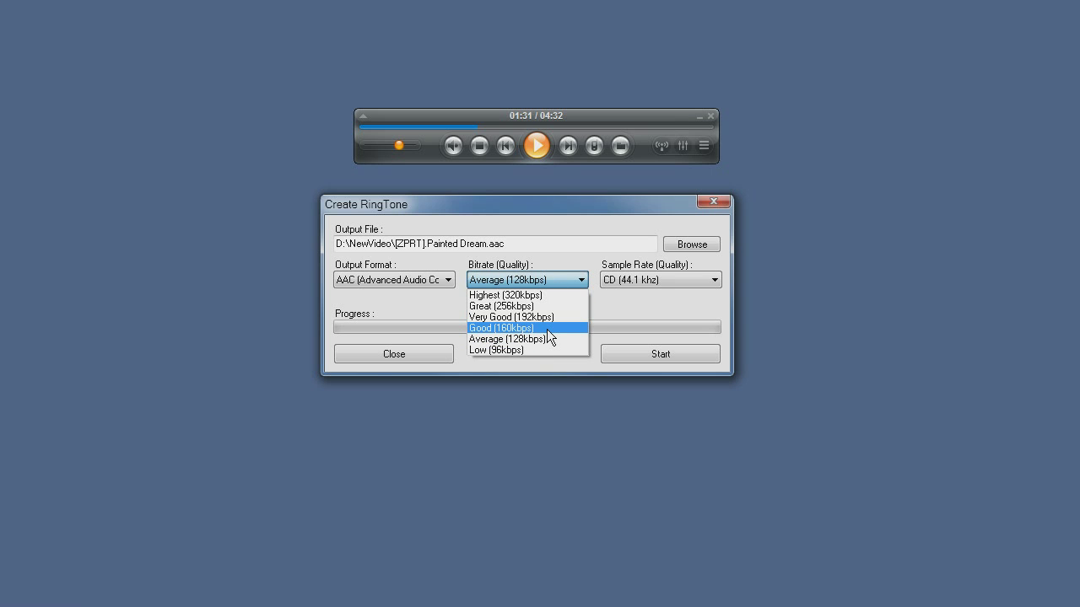
click(642, 295)
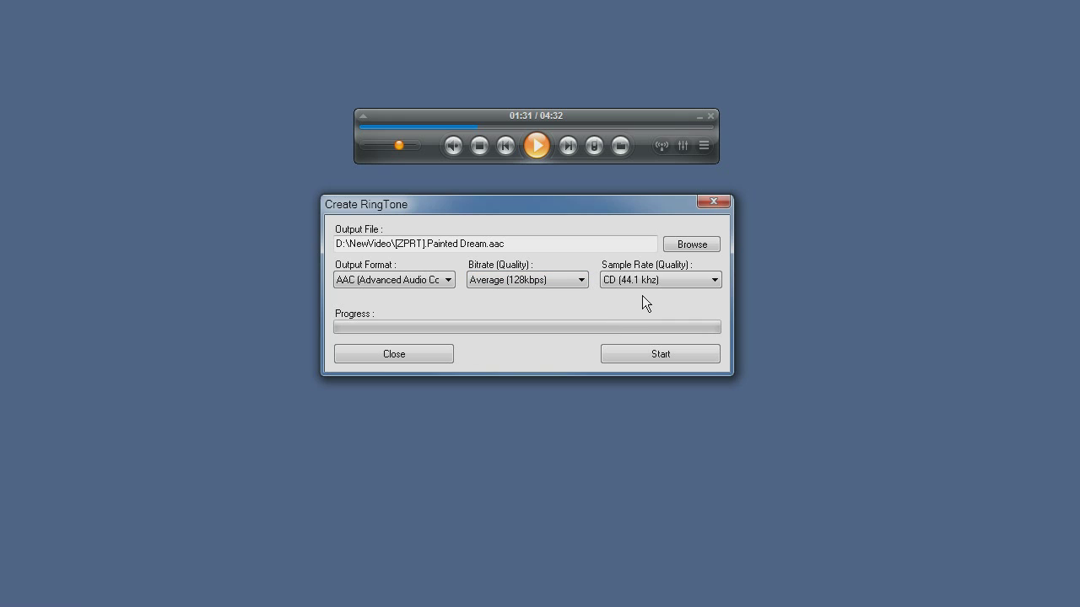
click(639, 353)
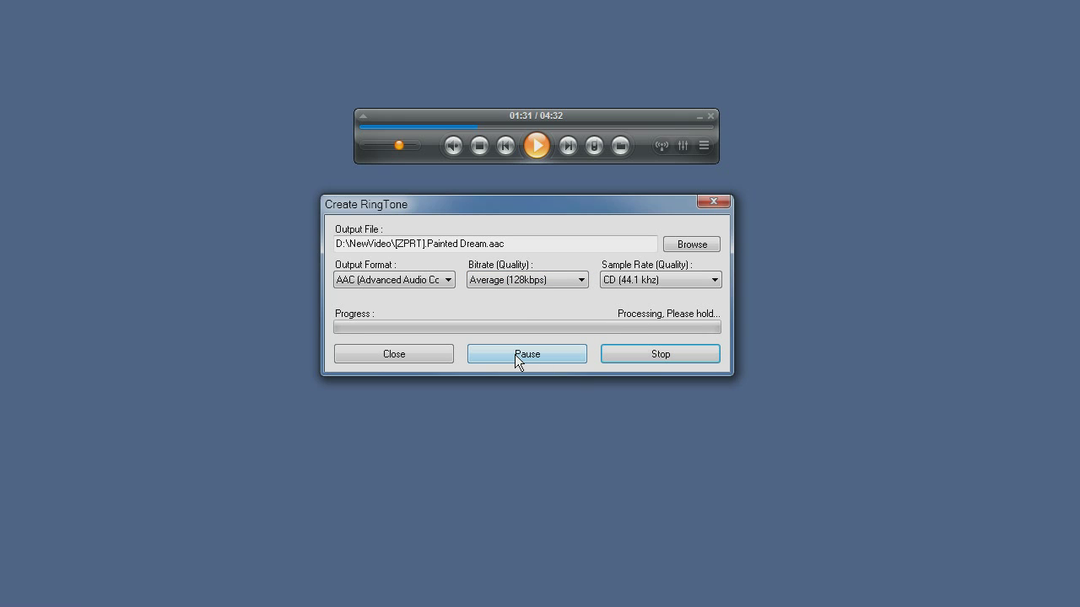